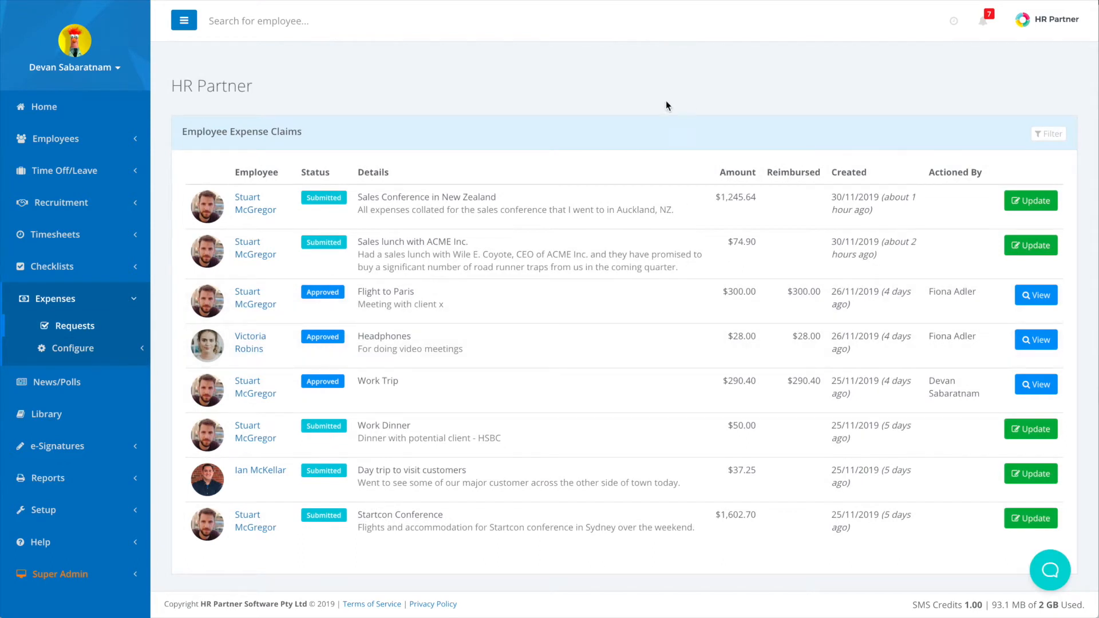
# Step: Open the submitted "Sales Conference in New Zealand" expense claim and review its itemised expenses and approval options
pyautogui.click(1027, 203)
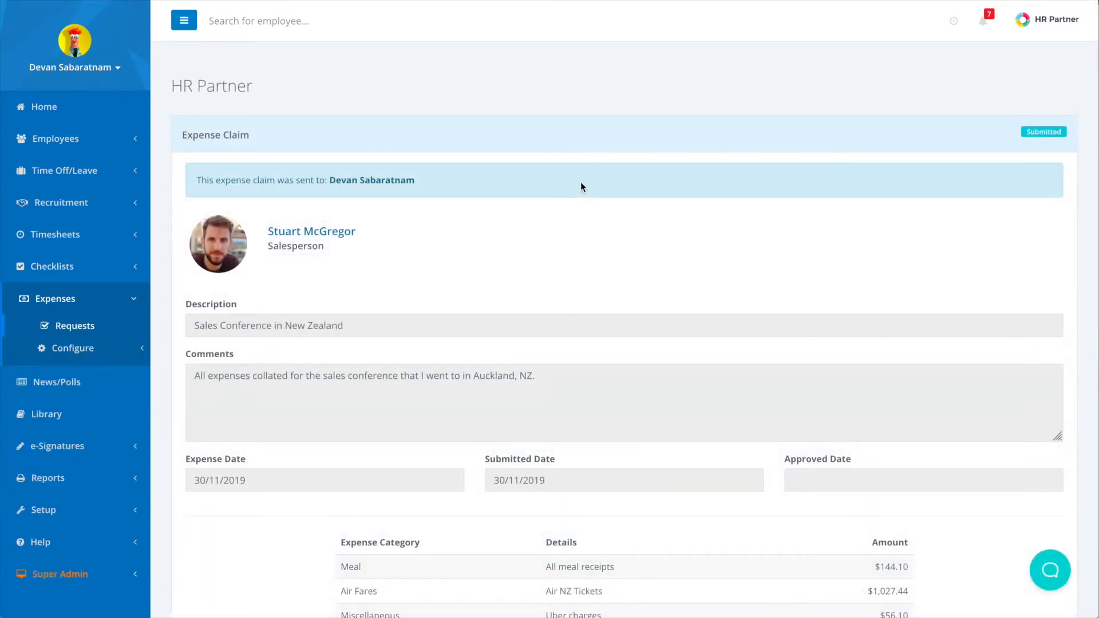
pyautogui.scroll(-3, 580, 182)
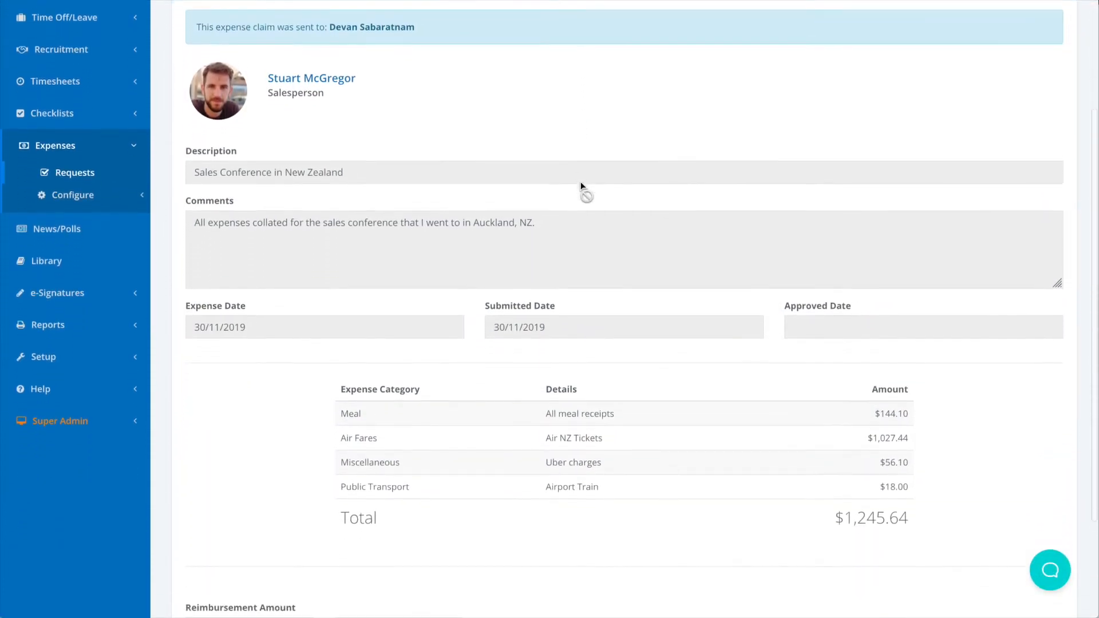
pyautogui.scroll(-1, 580, 181)
pyautogui.scroll(-1, 580, 181)
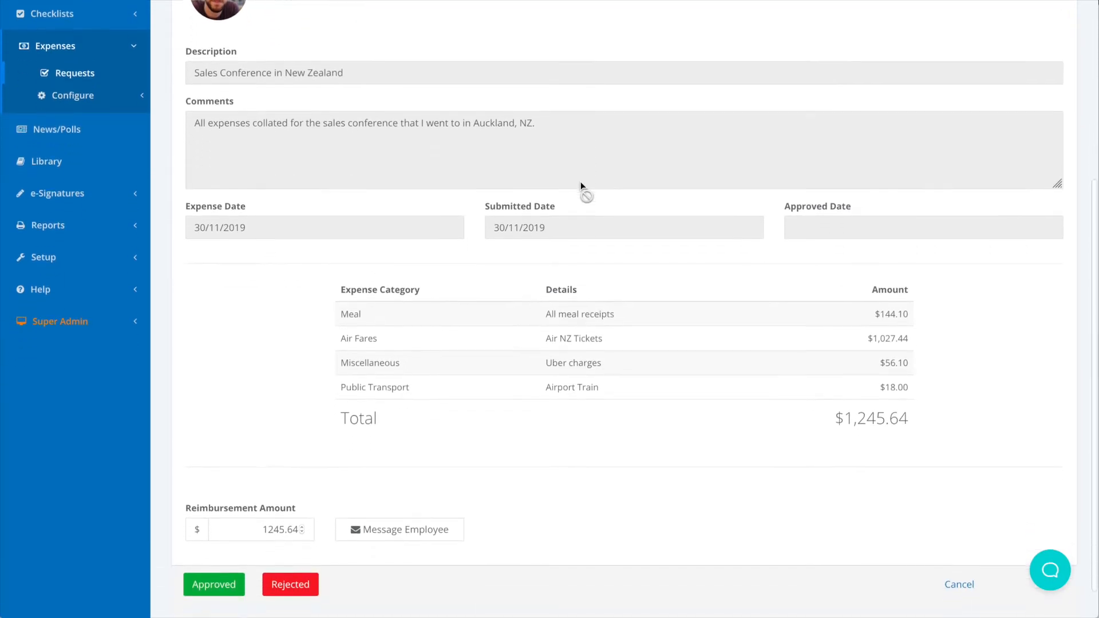
pyautogui.scroll(-1, 580, 180)
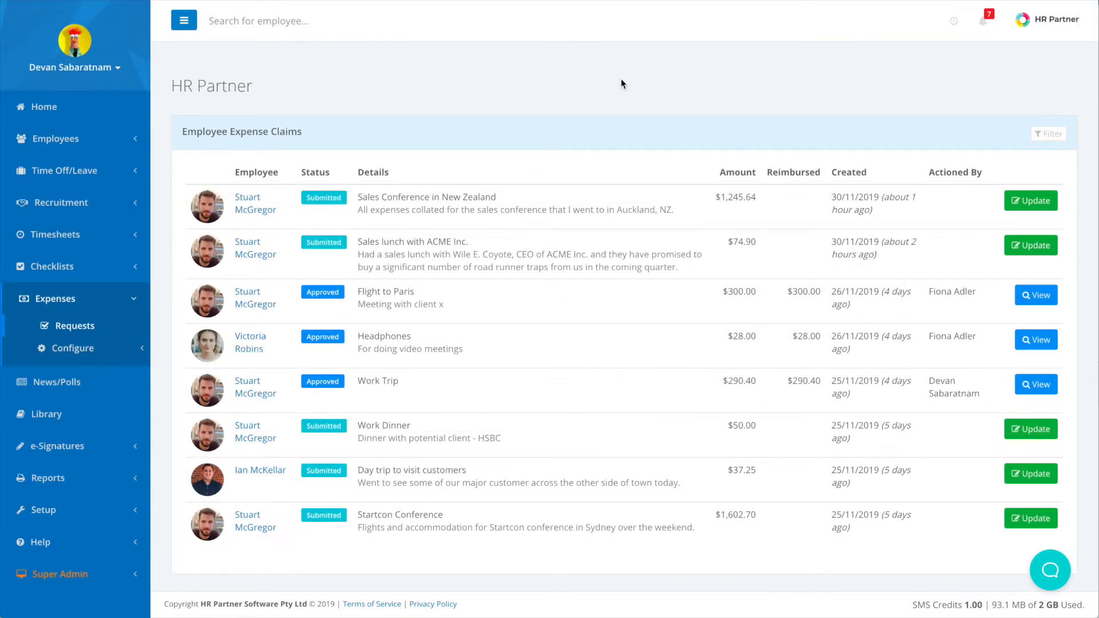
# Step: Open the expense category configuration and review the edit settings of the Entertainment category
pyautogui.click(83, 354)
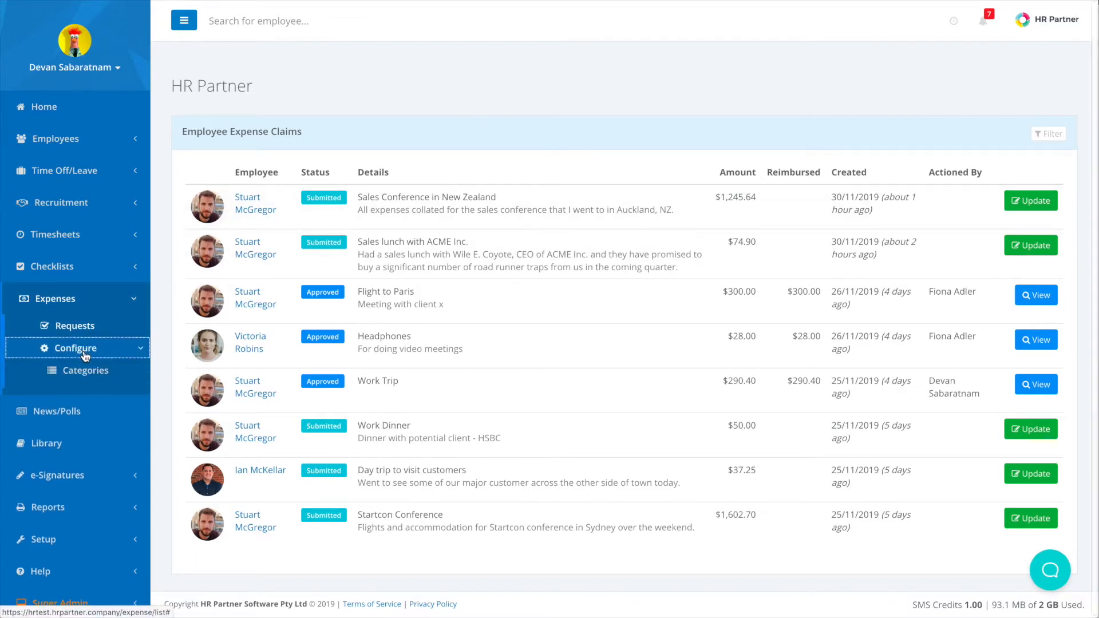
pyautogui.click(83, 372)
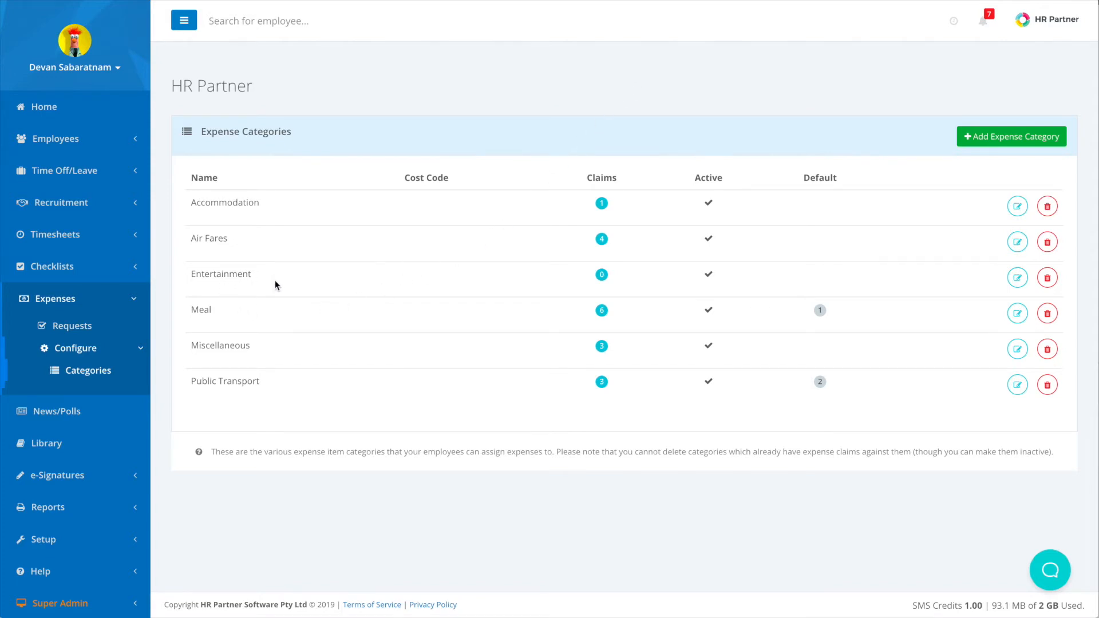
pyautogui.click(1017, 278)
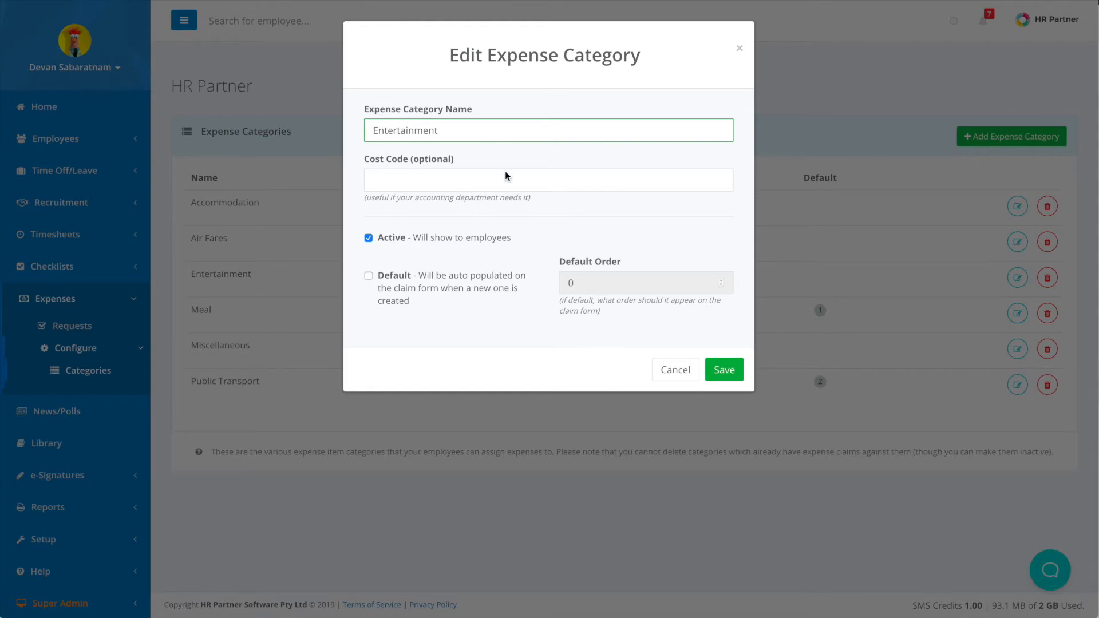
pyautogui.click(681, 376)
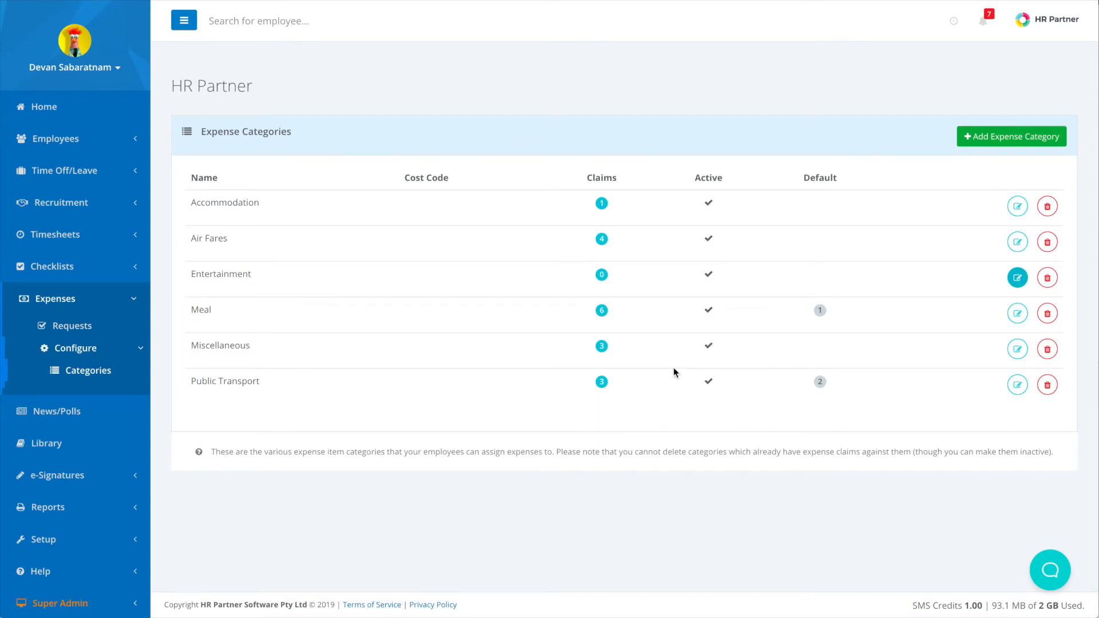
# Step: Add and save a new expense category named "Office Supplies"
pyautogui.click(1015, 143)
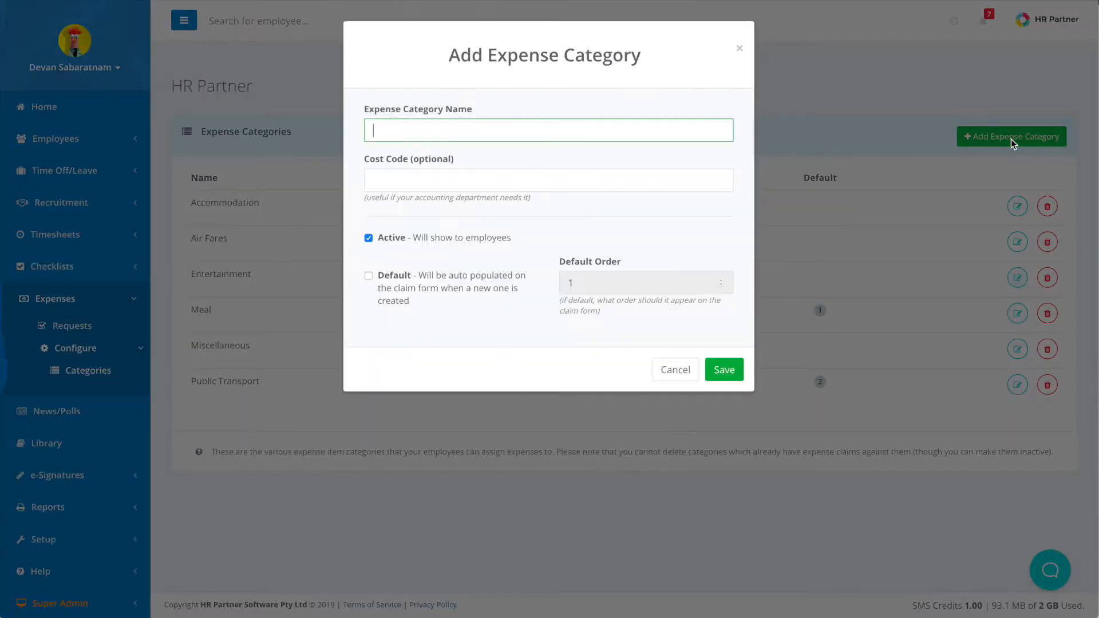
pyautogui.write('Office Supplies')
pyautogui.click(724, 372)
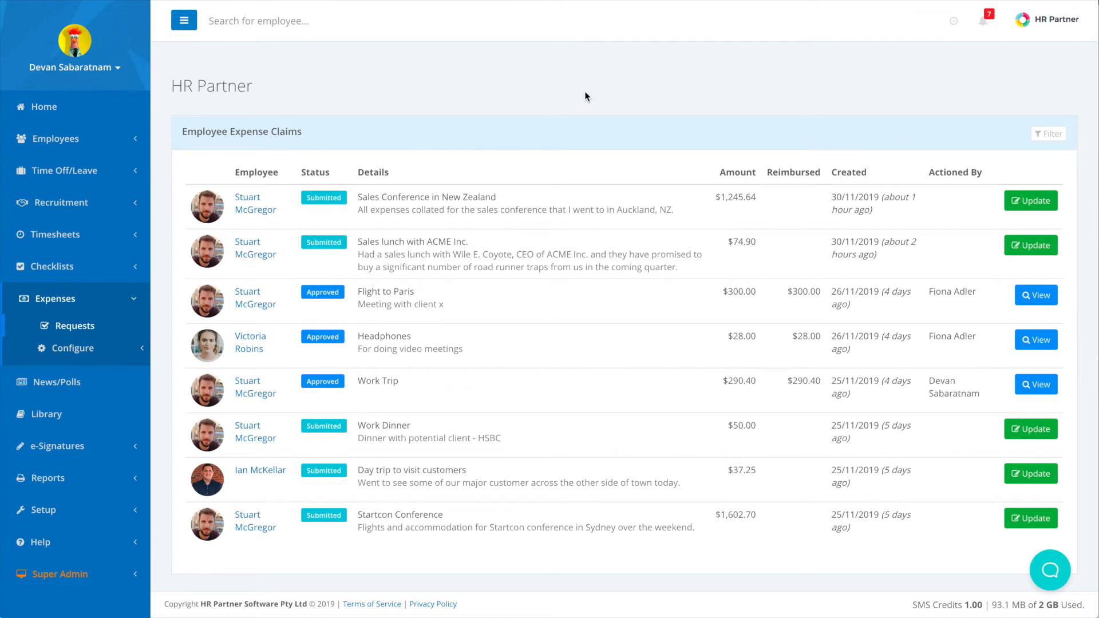
# Step: Filter the employee expense claims to show only those with the status Approved
pyautogui.click(1047, 137)
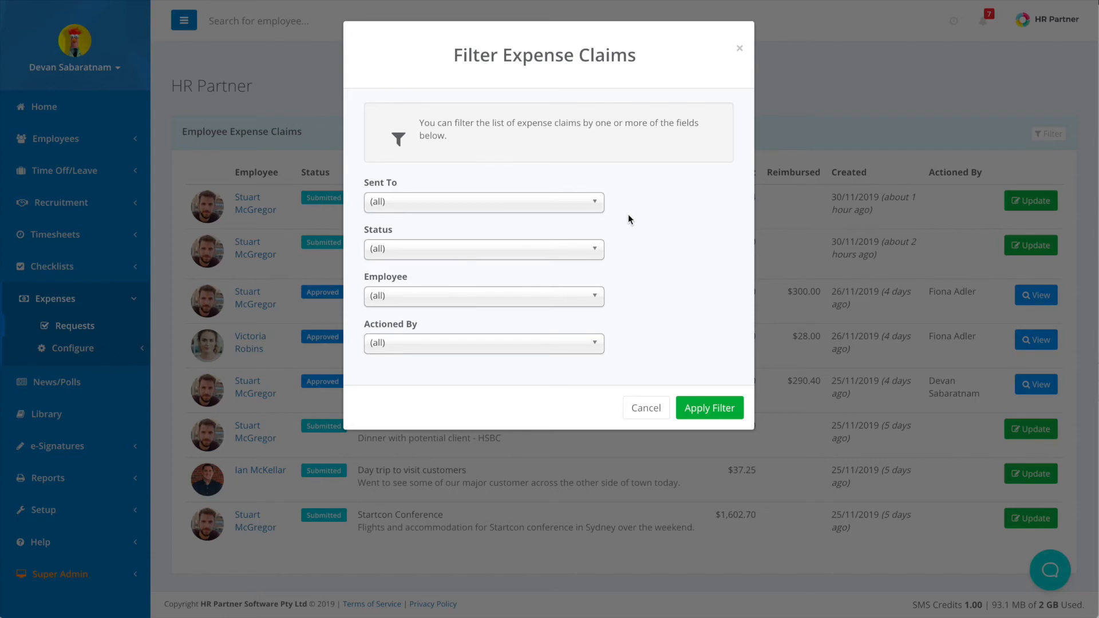
pyautogui.click(481, 206)
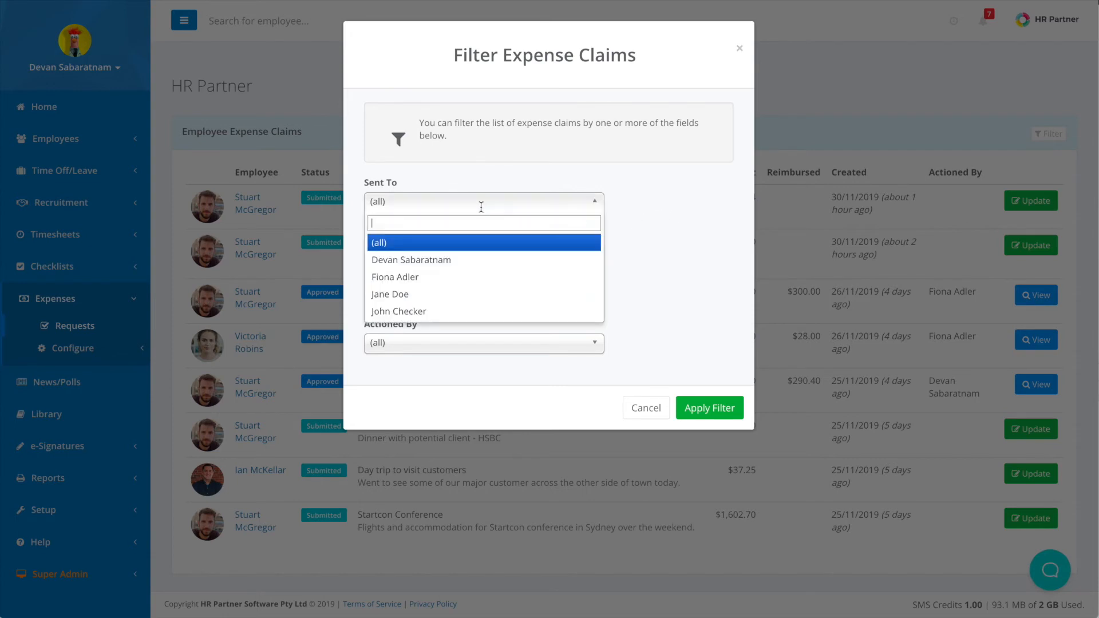
pyautogui.click(480, 206)
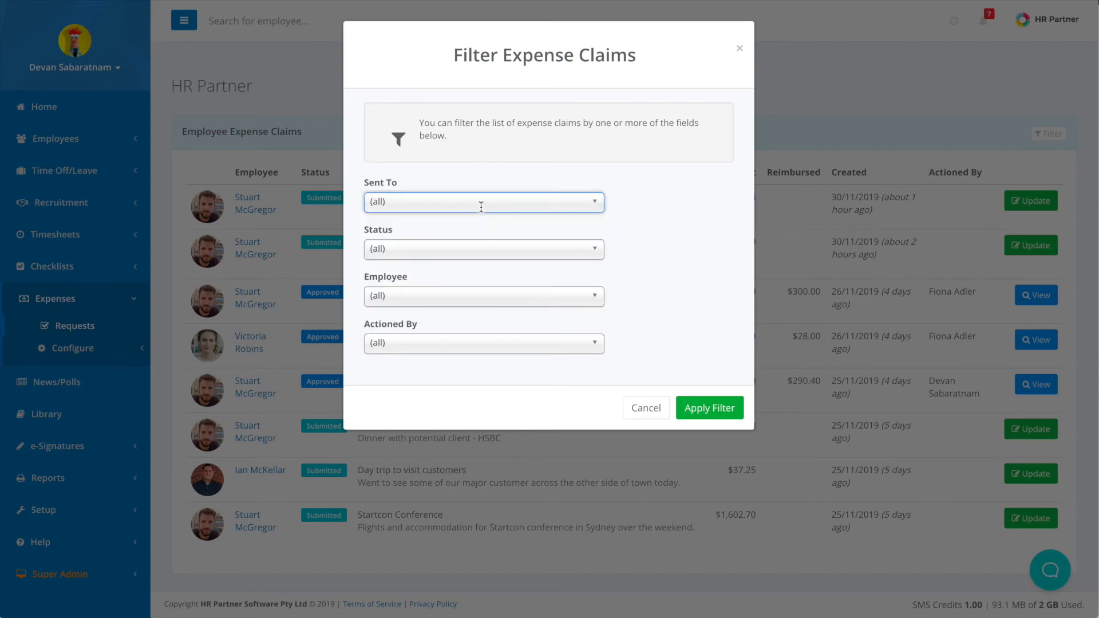
pyautogui.click(452, 254)
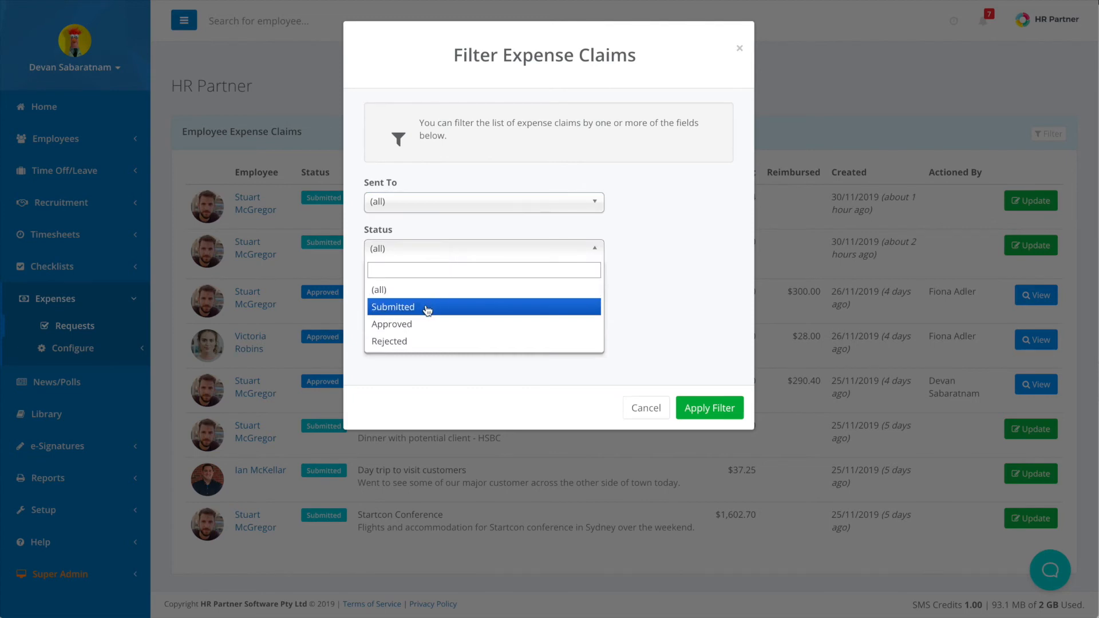
pyautogui.click(427, 308)
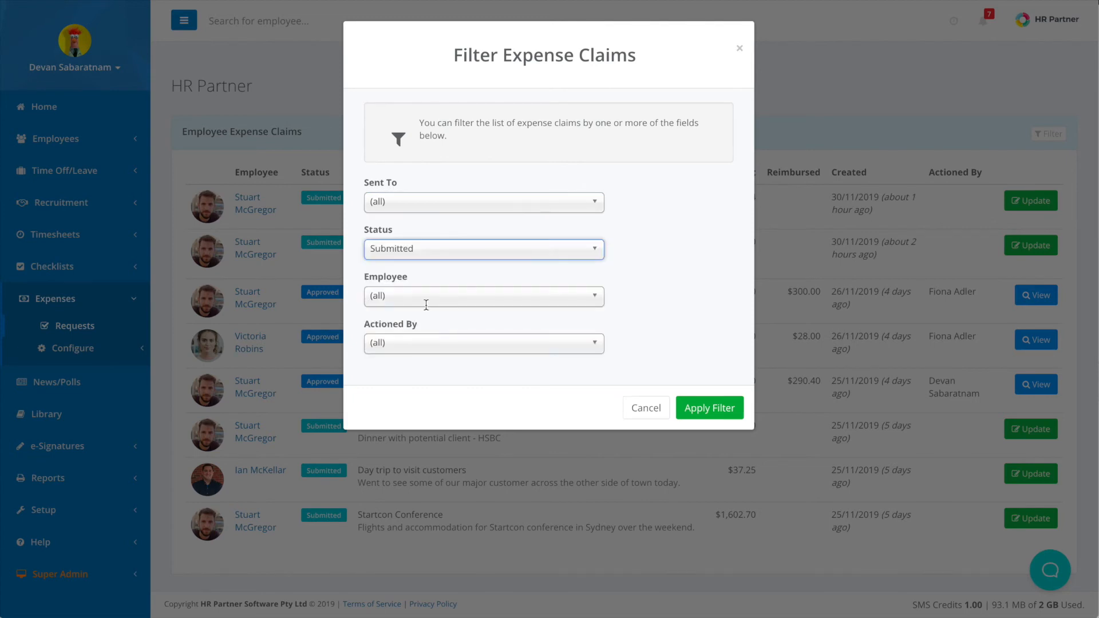
pyautogui.click(437, 250)
pyautogui.click(407, 324)
pyautogui.click(699, 410)
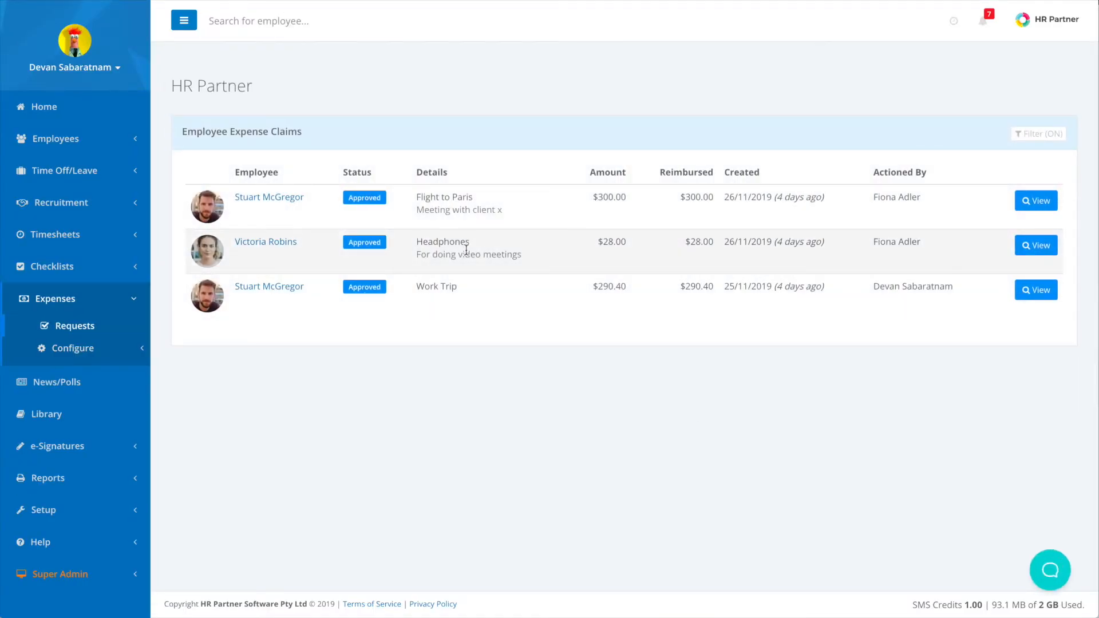
# Step: Open the approved "Headphones" claim and view its attached receipt image, "Receipt headphones.jpg"
pyautogui.click(1036, 246)
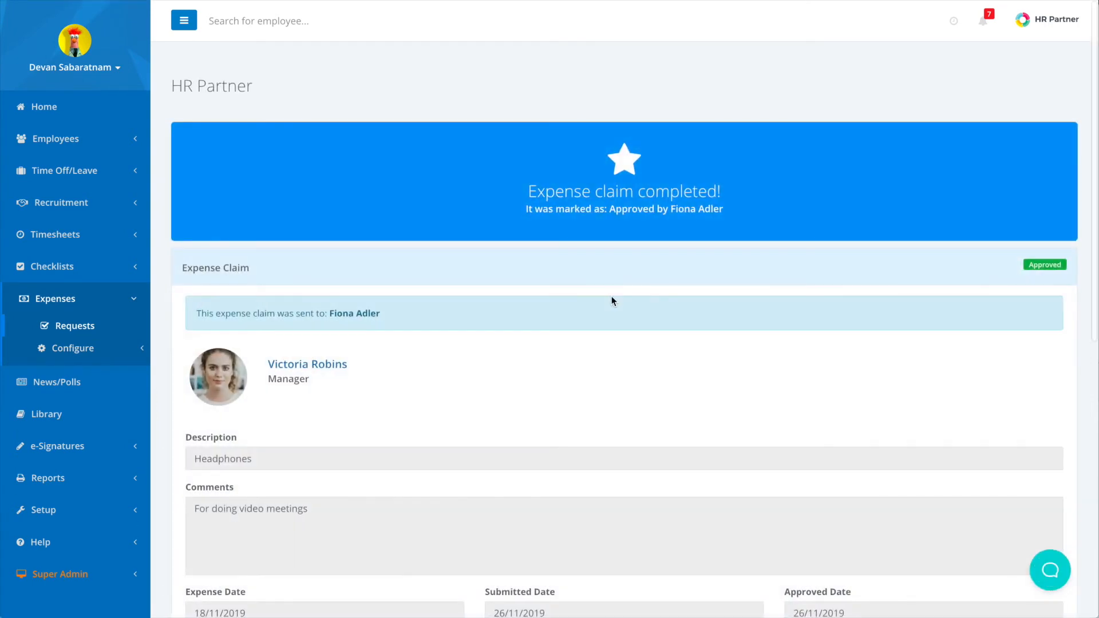
pyautogui.scroll(-6, 612, 297)
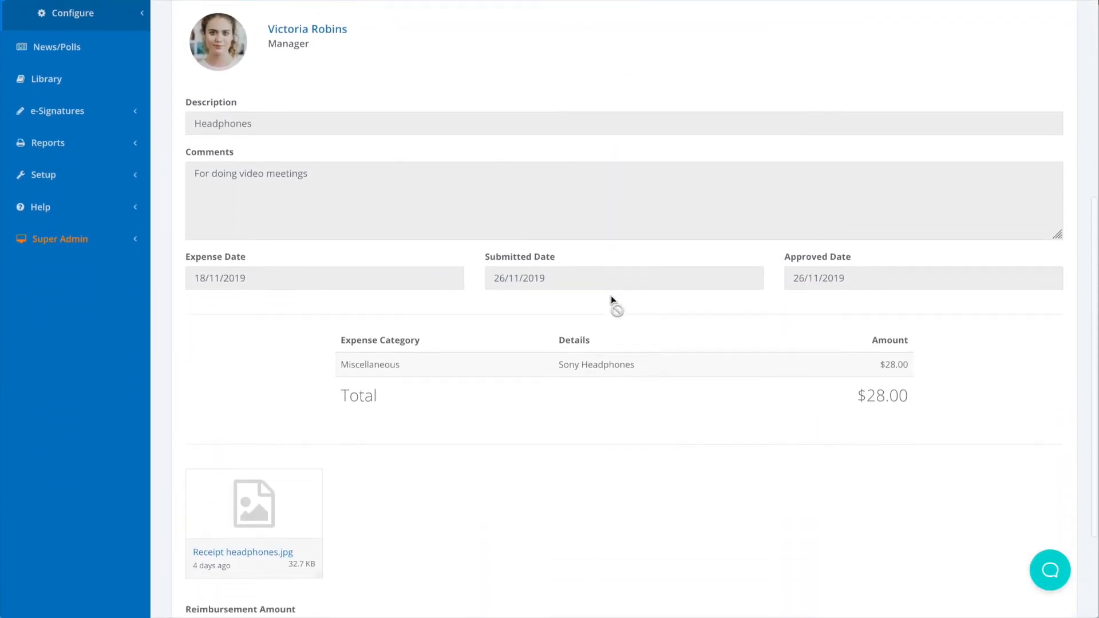
pyautogui.scroll(-1, 610, 296)
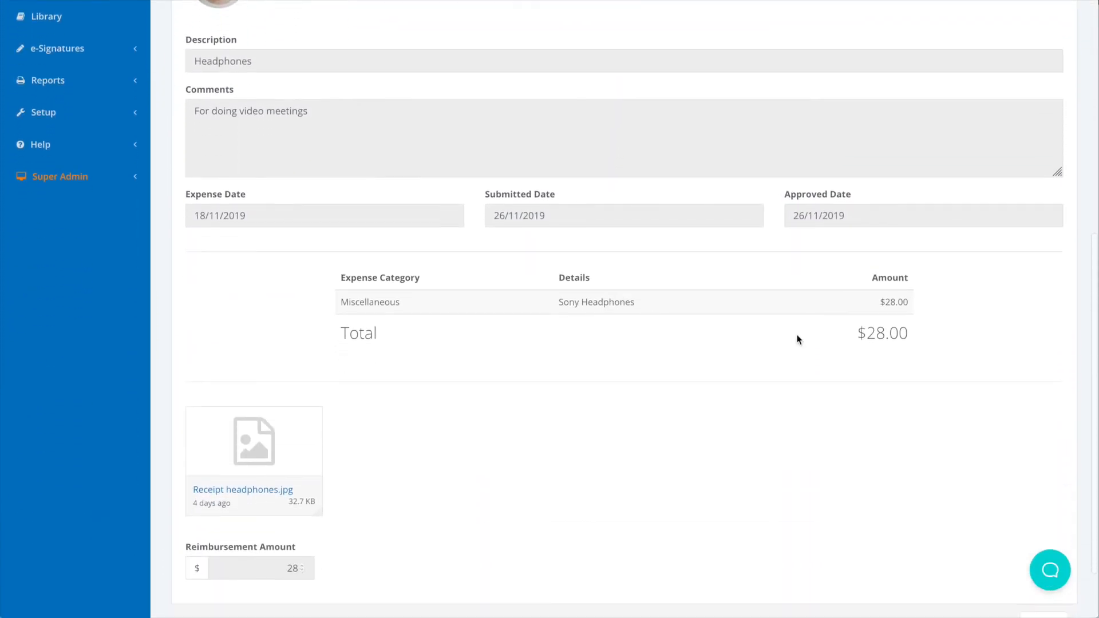
pyautogui.click(246, 488)
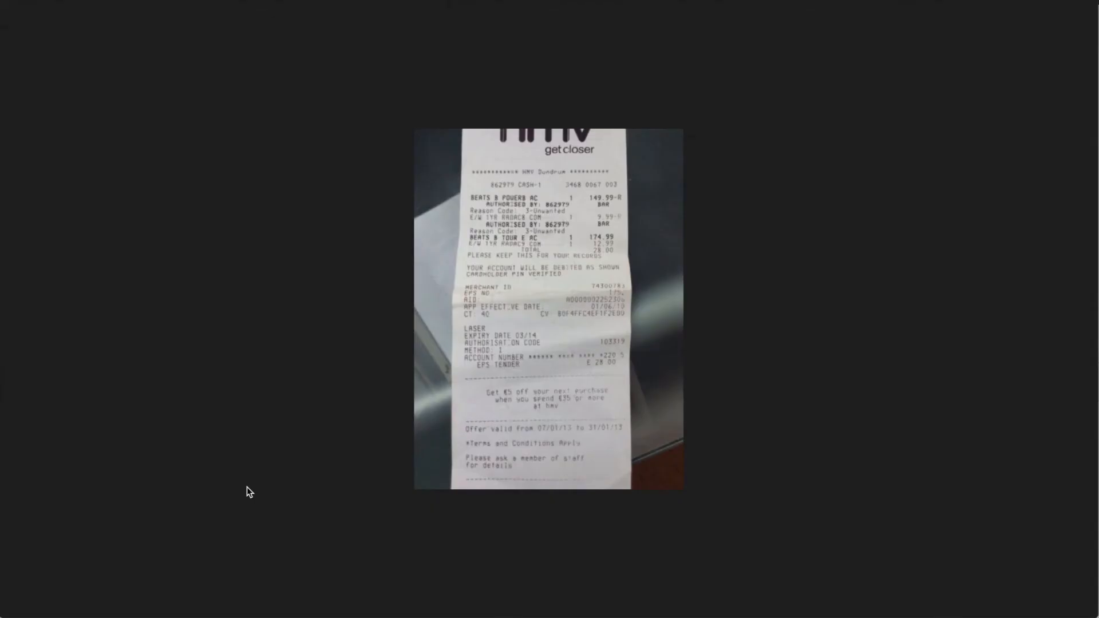
pyautogui.click(537, 390)
pyautogui.scroll(-1, 537, 390)
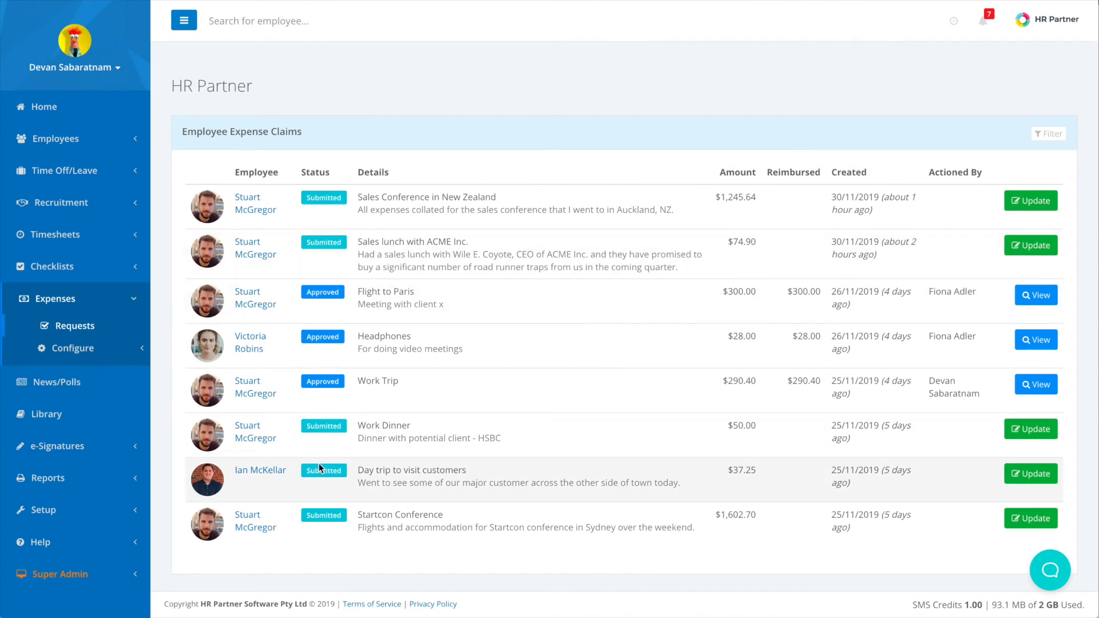
# Step: Open the submitted "Day trip to visit customers" claim and review its expense items, attached receipt and reimbursement amount
pyautogui.click(1014, 481)
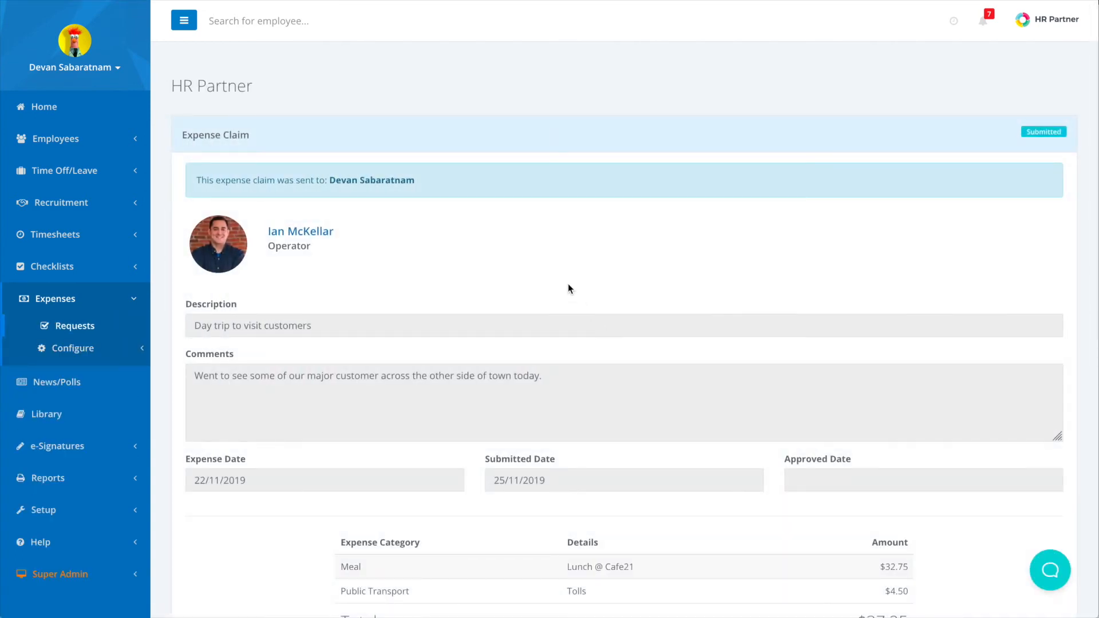
pyautogui.scroll(-5, 568, 283)
pyautogui.scroll(-5, 568, 284)
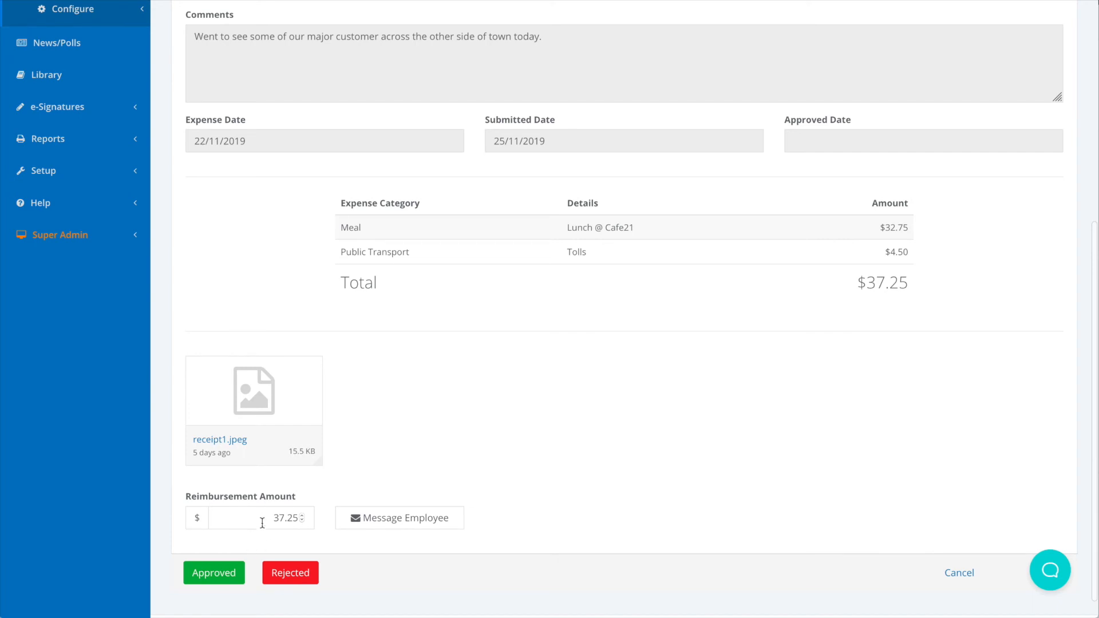
pyautogui.moveTo(266, 518); pyautogui.dragTo(302, 519)
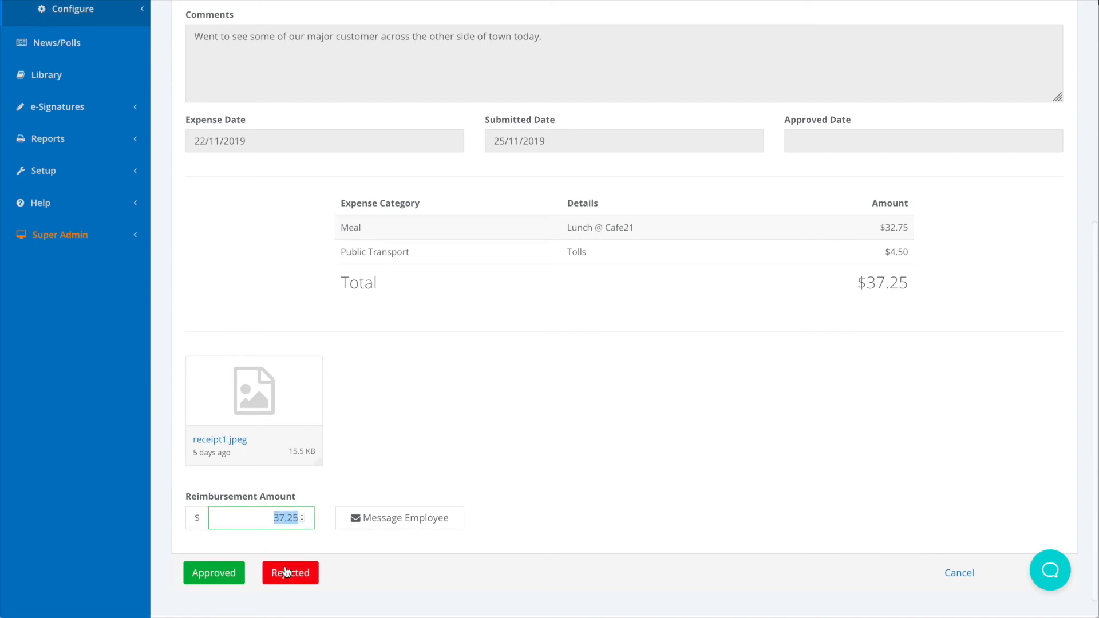
pyautogui.click(530, 504)
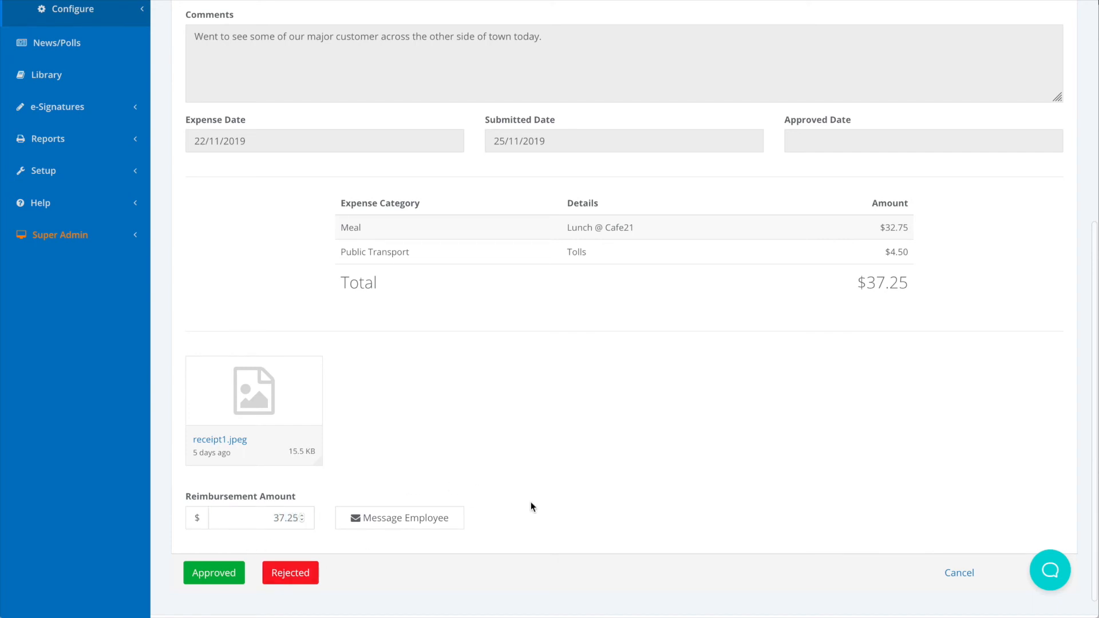
# Step: Email the claim's employee a greeting, "Can you please send me ALL the receipts for your claim?" and "Thanks!" as separate paragraphs
pyautogui.click(394, 521)
pyautogui.click(406, 384)
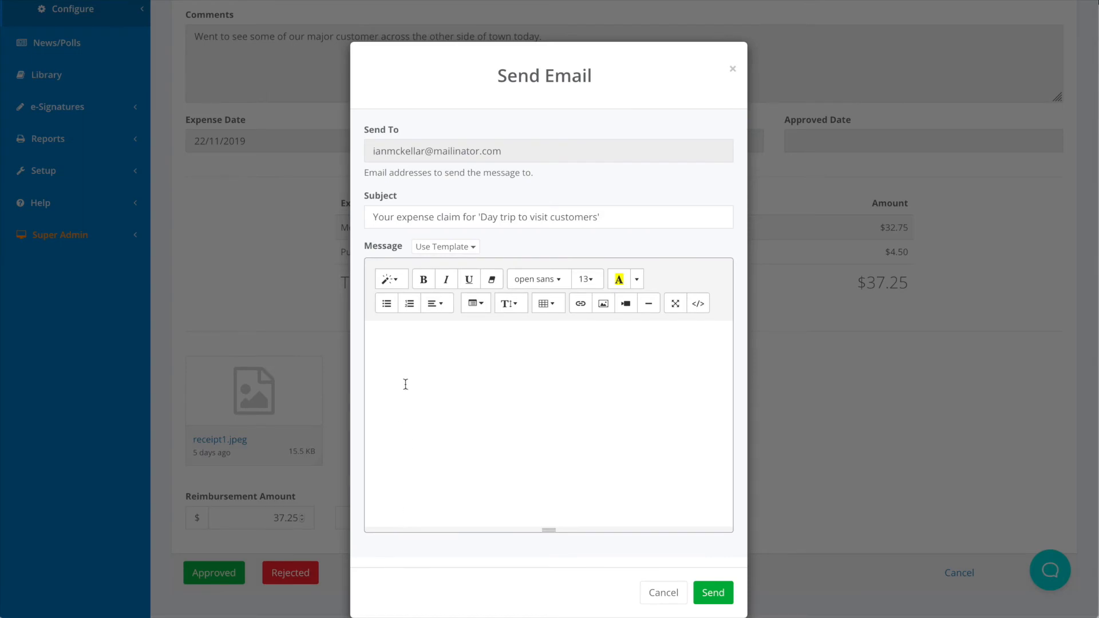
pyautogui.write('Hi Ian,')
pyautogui.press('Return')
pyautogui.write('Can you please send me ALL the receipts for your claim?')
pyautogui.press('Return')
pyautogui.write('Thanks!')
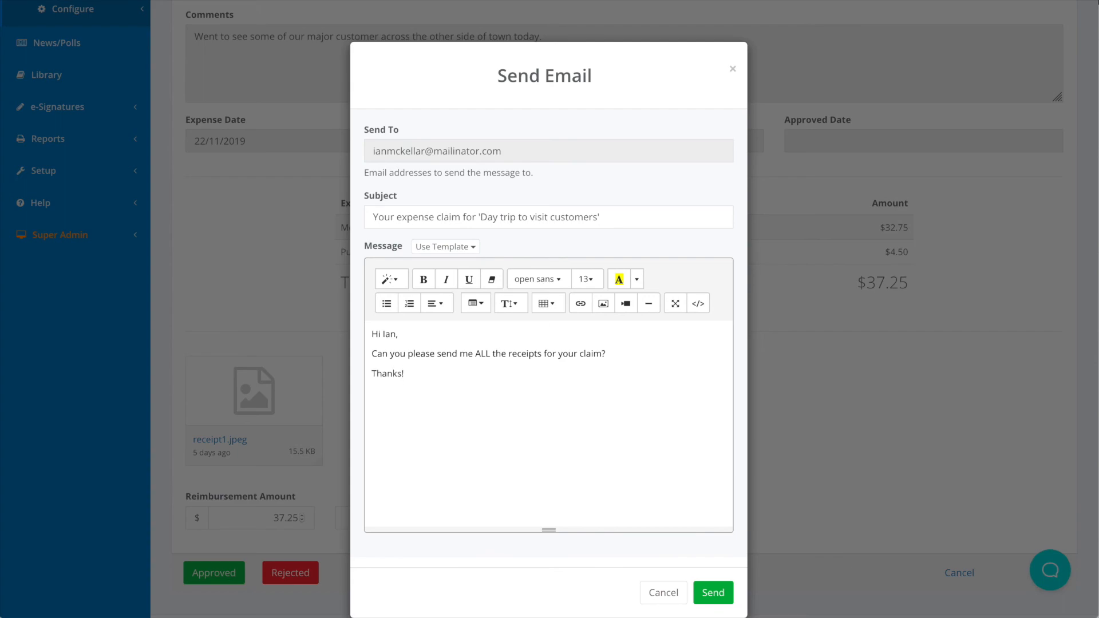
pyautogui.click(713, 592)
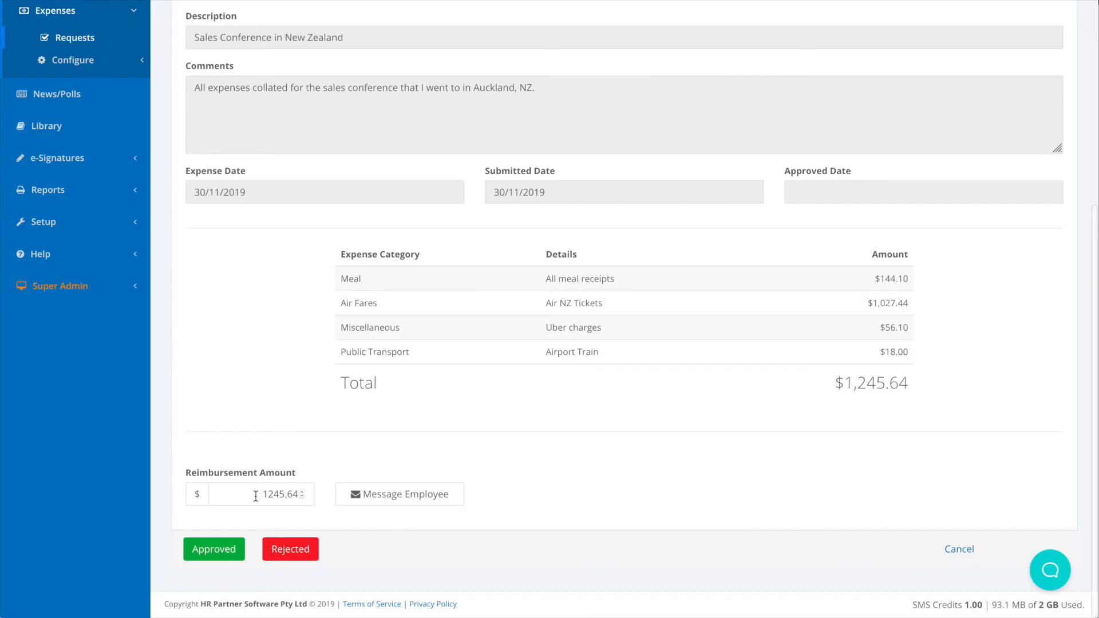
# Step: Approve the "Sales Conference in New Zealand" expense claim for the full reimbursement amount
pyautogui.moveTo(255, 494); pyautogui.dragTo(299, 495)
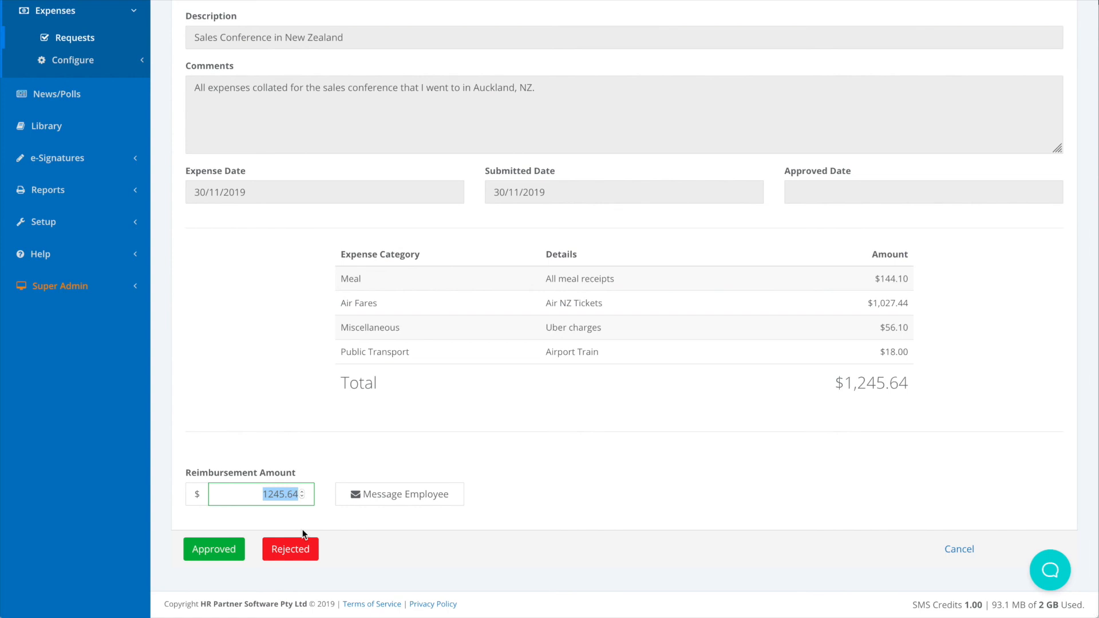
pyautogui.click(219, 550)
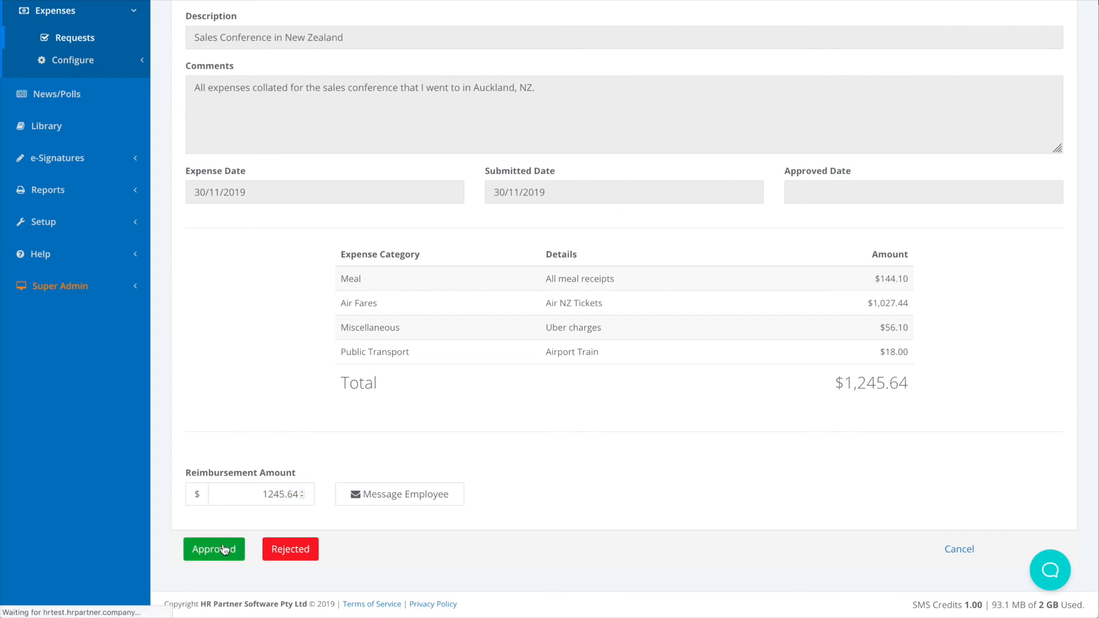